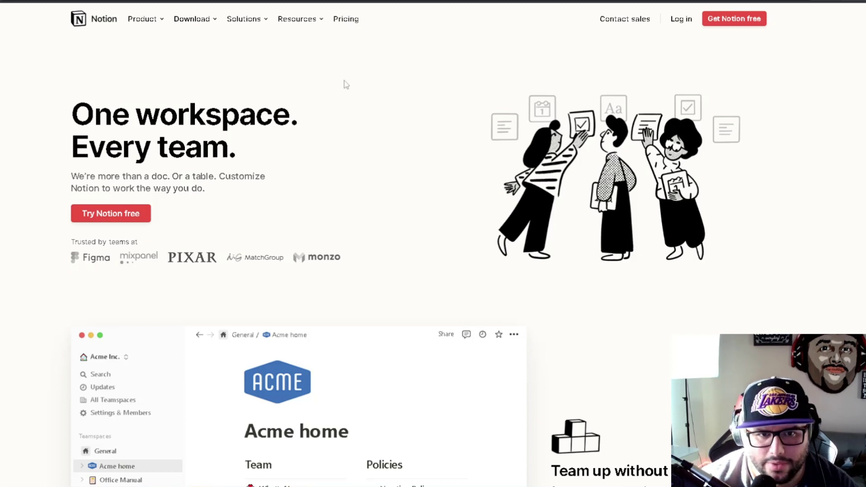
Step: Open the Notion Pricing page and look through the Compare plans & features table
right_click(347, 26)
click(346, 19)
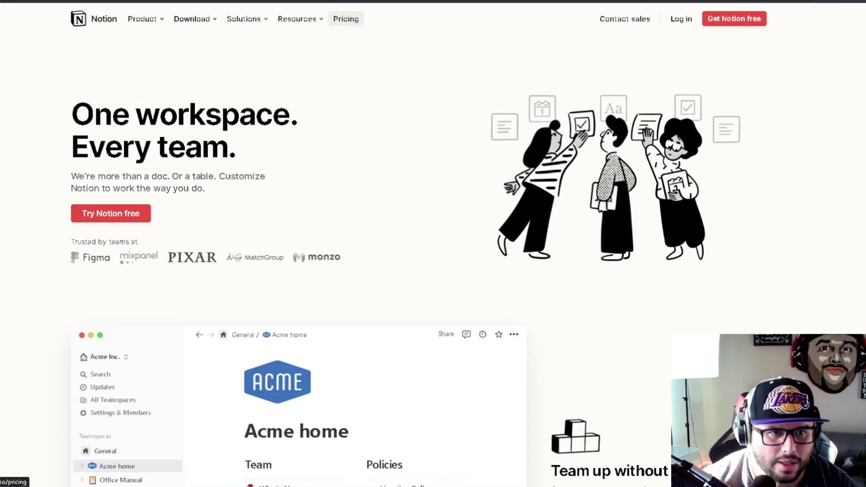
scroll(258, 257, down, 4)
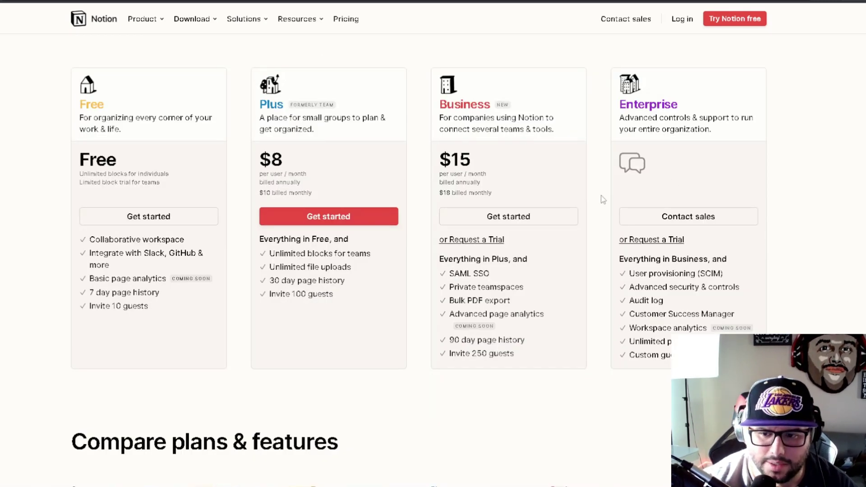
scroll(424, 342, down, 8)
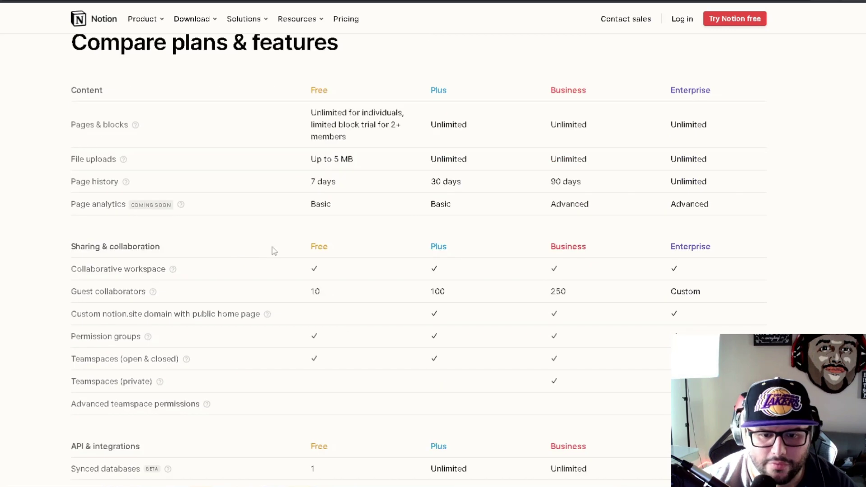
scroll(600, 289, down, 14)
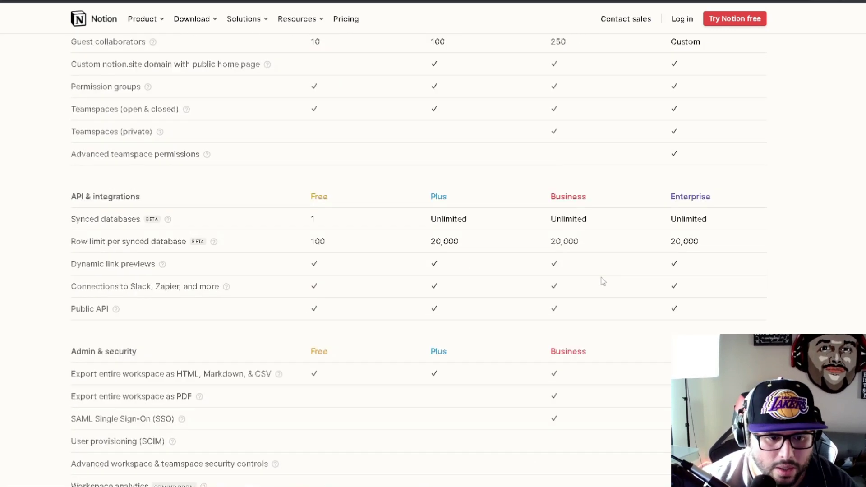
scroll(506, 269, up, 18)
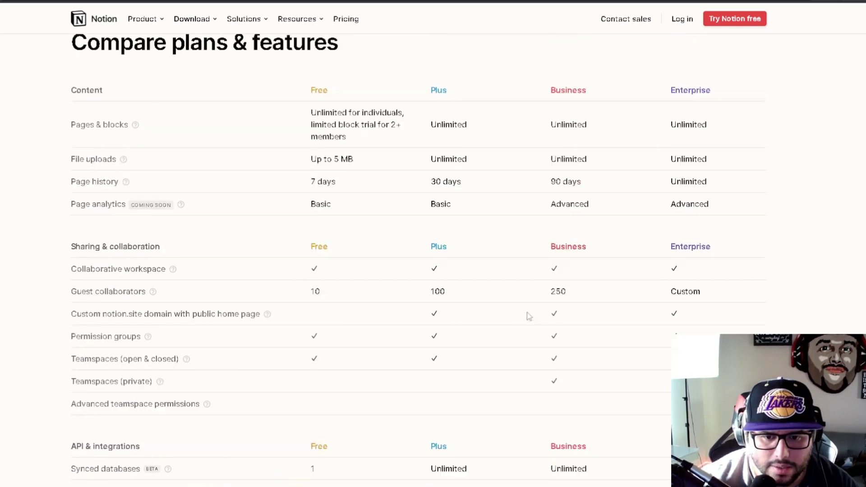
scroll(476, 296, down, 4)
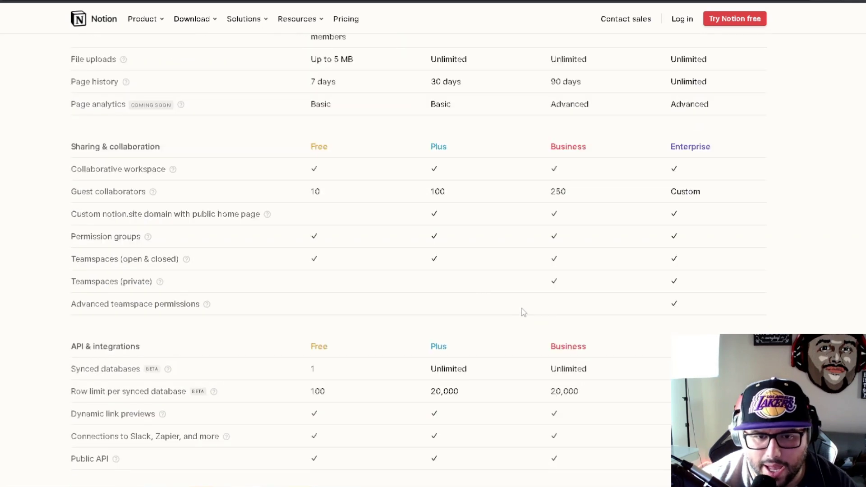
scroll(481, 295, up, 4)
scroll(481, 295, up, 3)
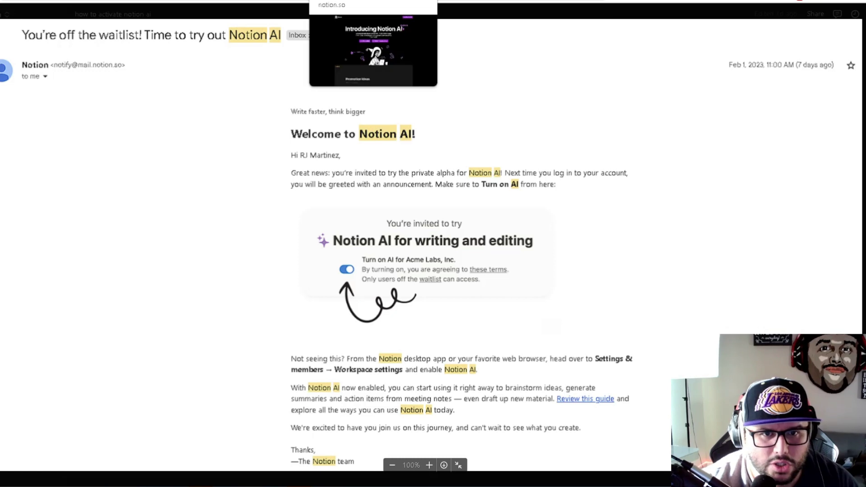
Step: Switch from the Gmail waitlist email to the notion.so 'Introducing Notion AI' tab
click(343, 1)
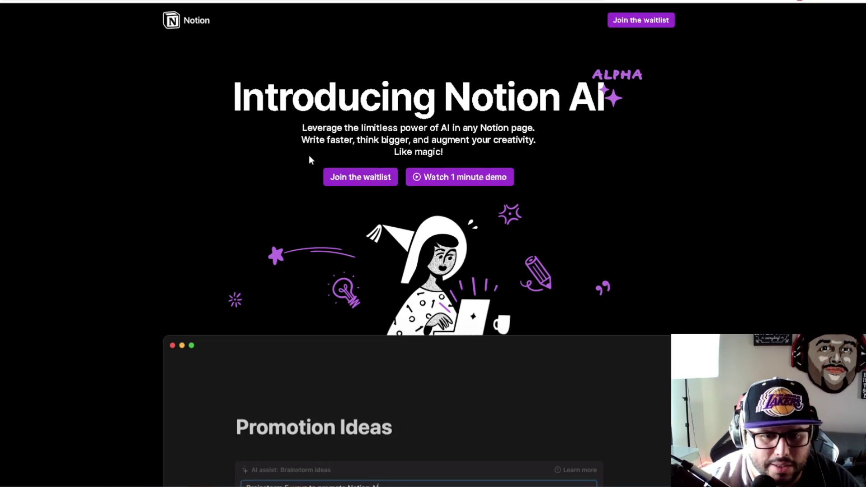
scroll(404, 179, down, 2)
scroll(404, 179, up, 2)
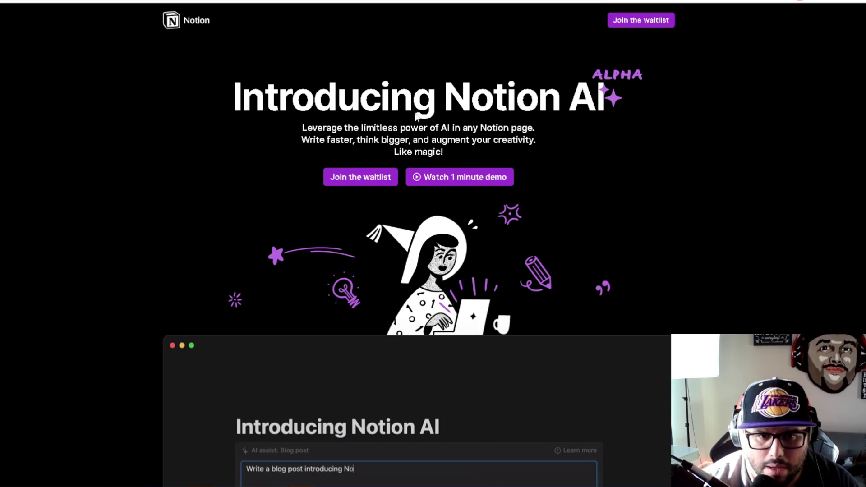
scroll(370, 156, down, 1)
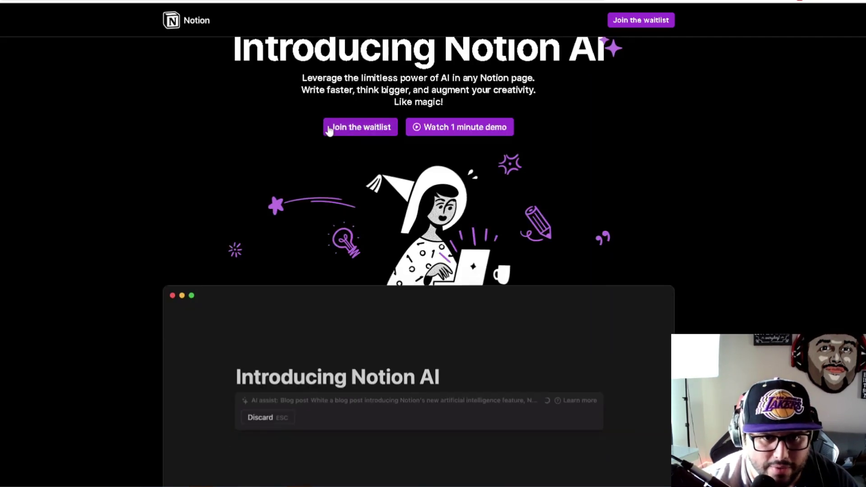
scroll(361, 140, up, 1)
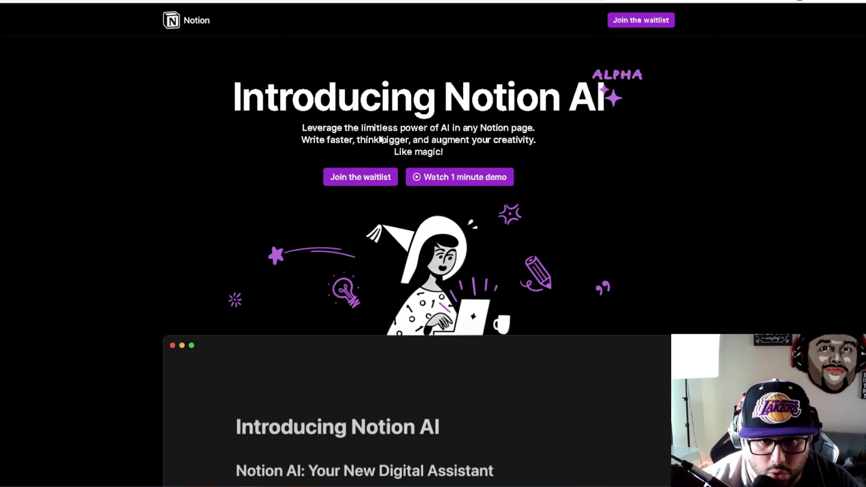
scroll(333, 165, down, 8)
scroll(386, 185, down, 7)
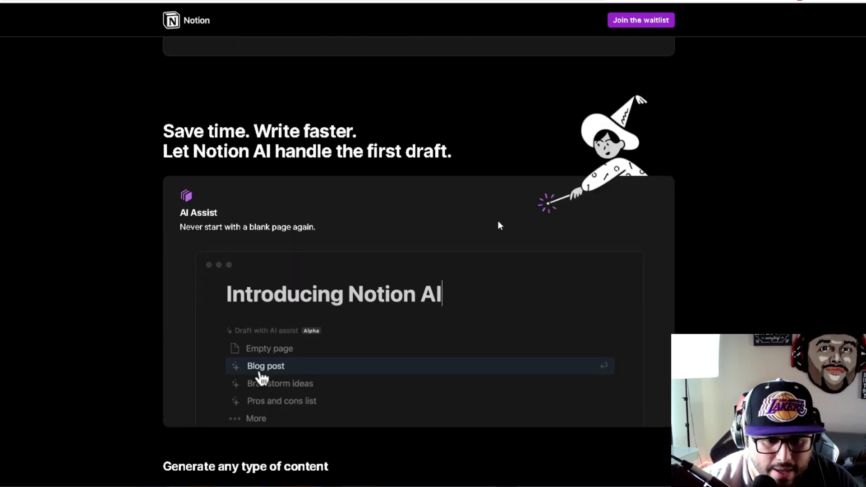
scroll(462, 251, down, 4)
scroll(265, 211, down, 1)
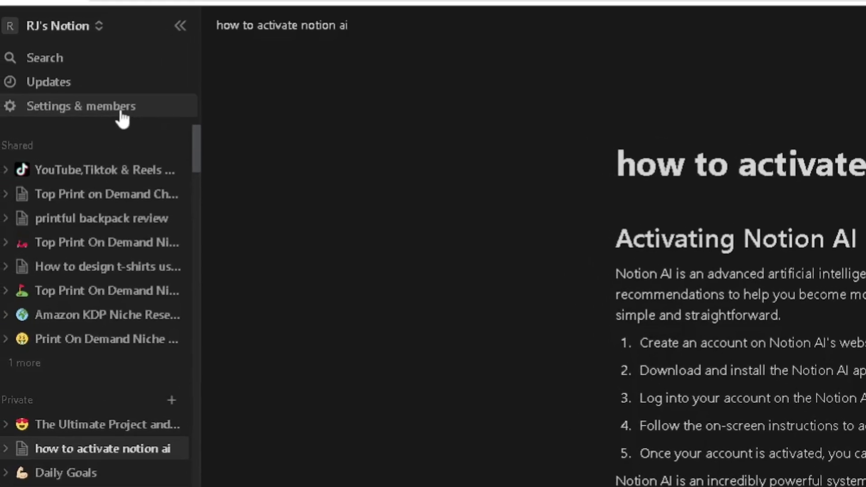
Step: Open Settings & members and view the Workspace Settings section
click(122, 111)
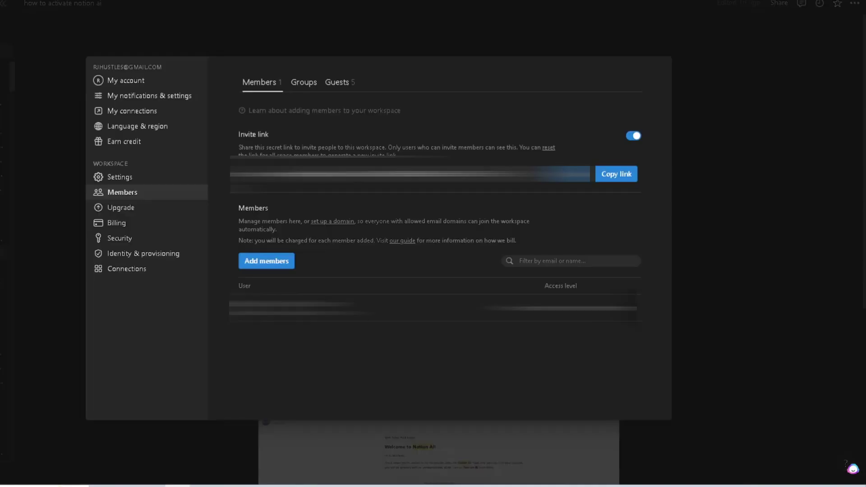
click(113, 180)
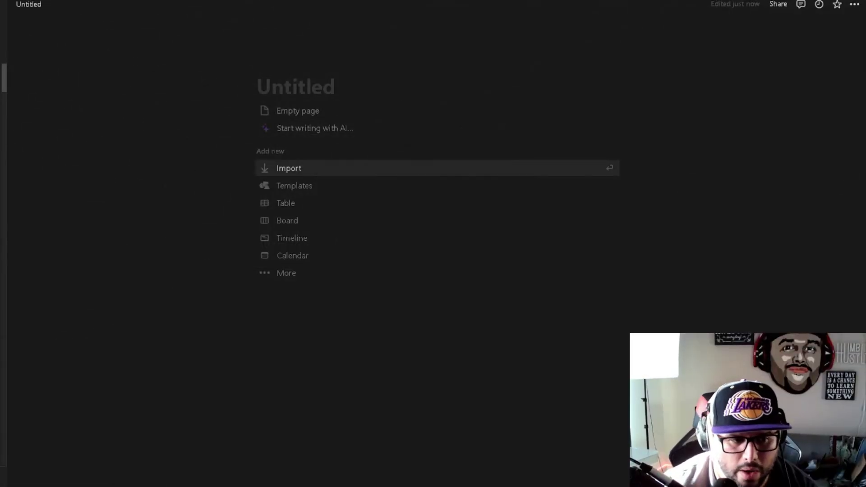
Step: Title the page 'how to activate notion ai', give it a heart-eyes emoji icon, and choose Empty page
click(309, 92)
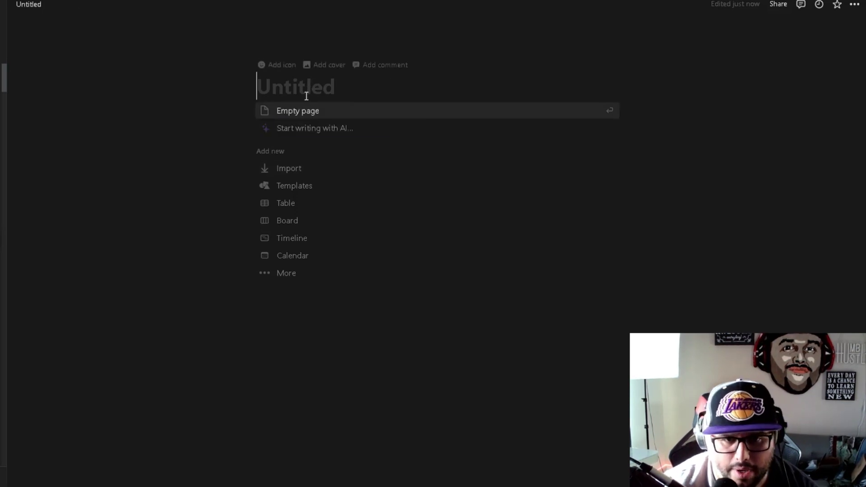
text(how to activate notion ai)
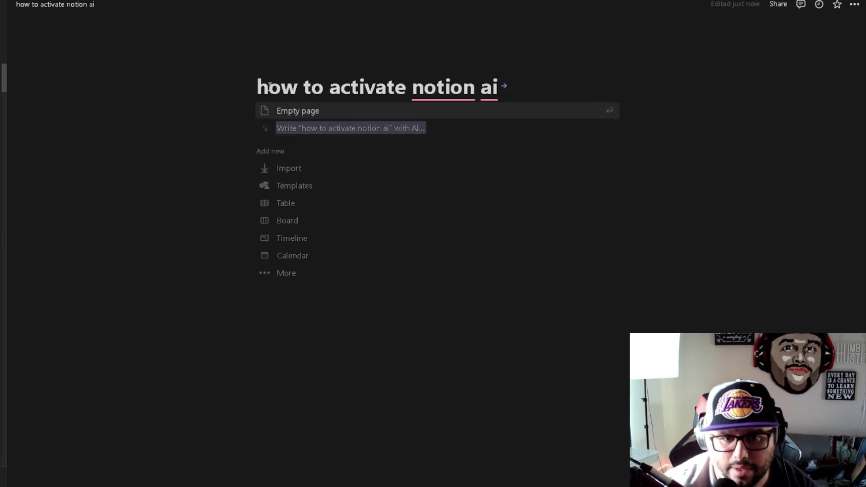
click(275, 70)
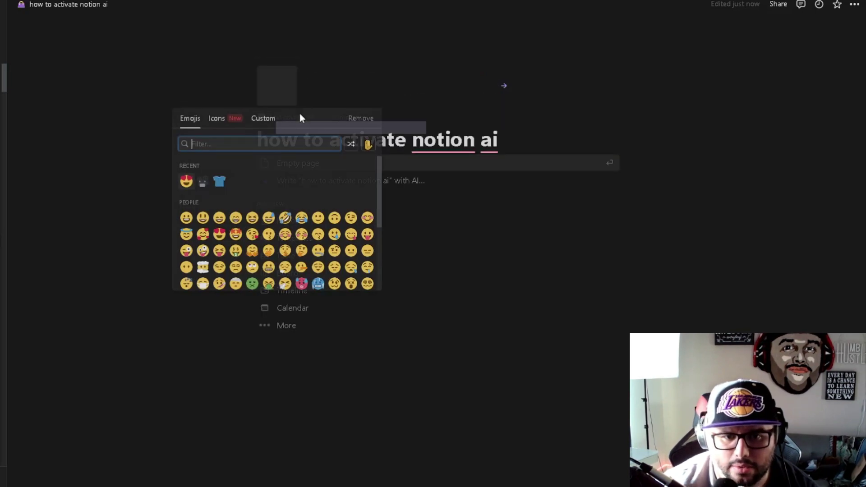
click(189, 180)
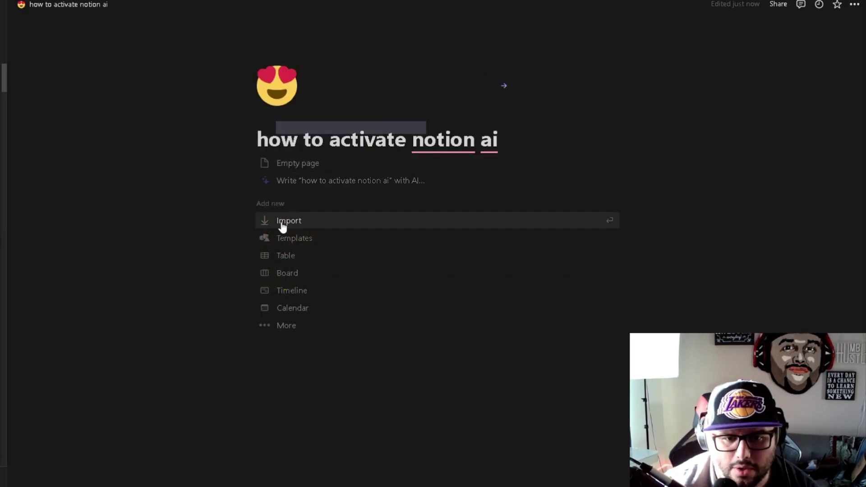
click(298, 165)
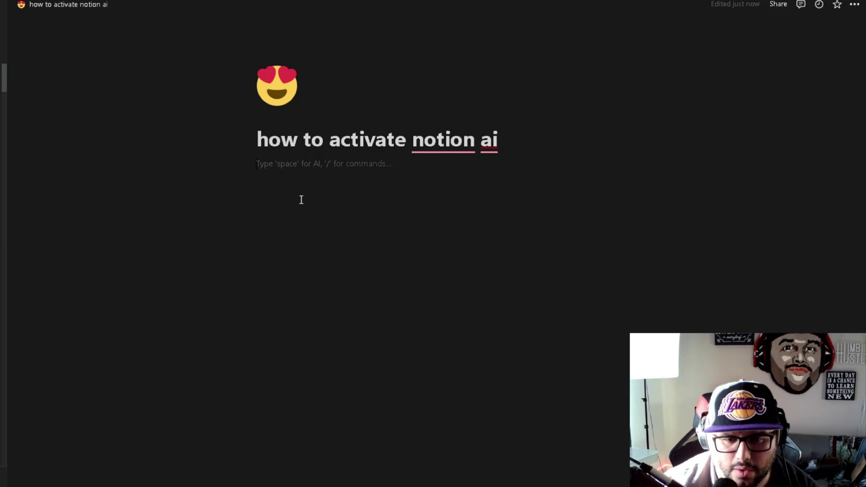
key(space)
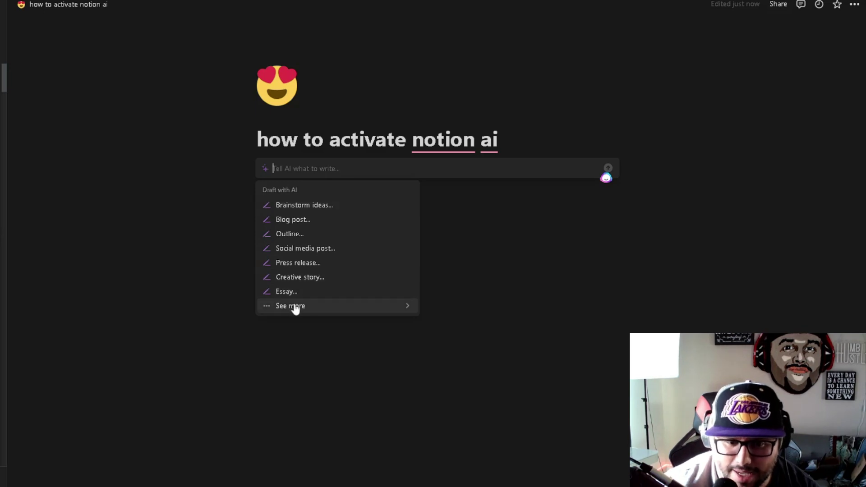
mouse_move(295, 307)
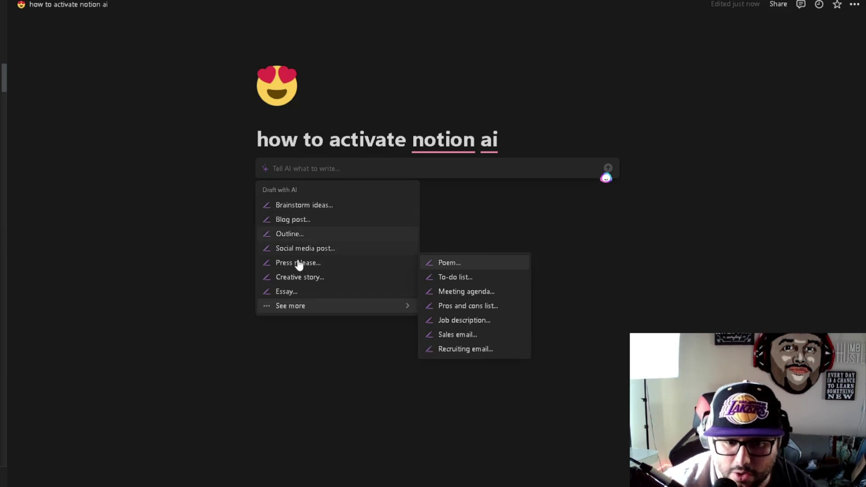
click(319, 209)
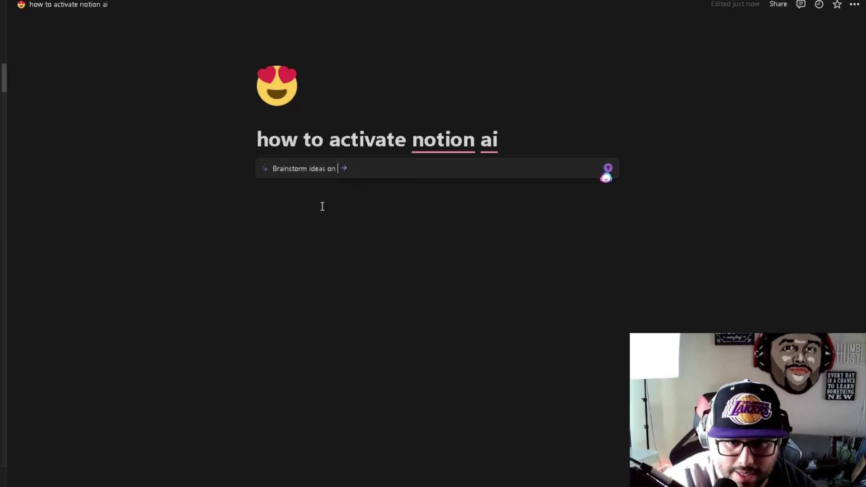
triple_click(333, 145)
key(ctrl+c)
Step: Have AI brainstorm ideas on the pasted title 'how to activate notion ai' and keep the ten bullets
click(280, 164)
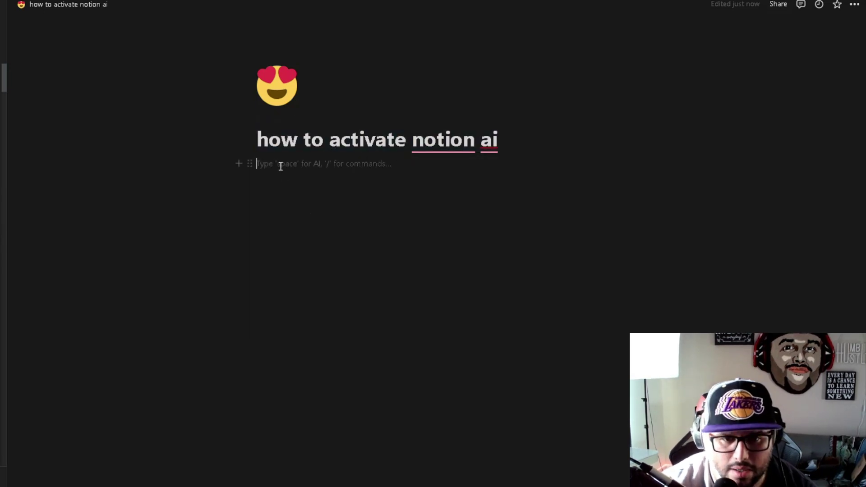
key(space)
key(ctrl+v)
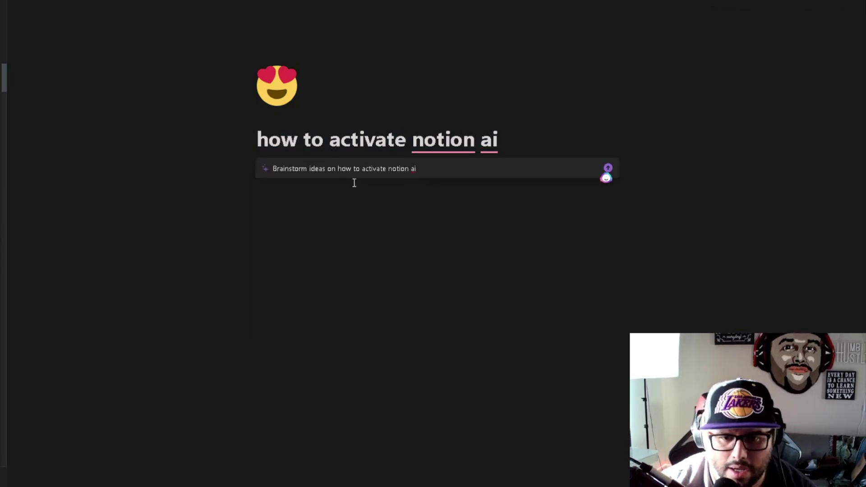
key(Return)
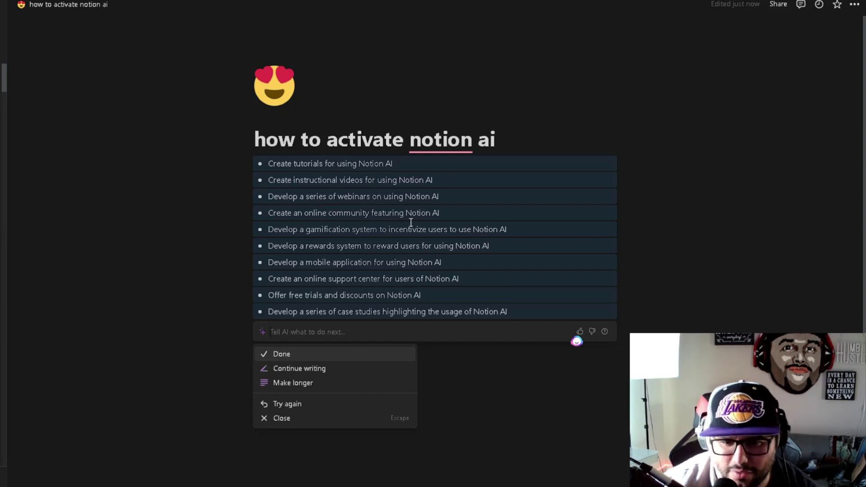
key(Return)
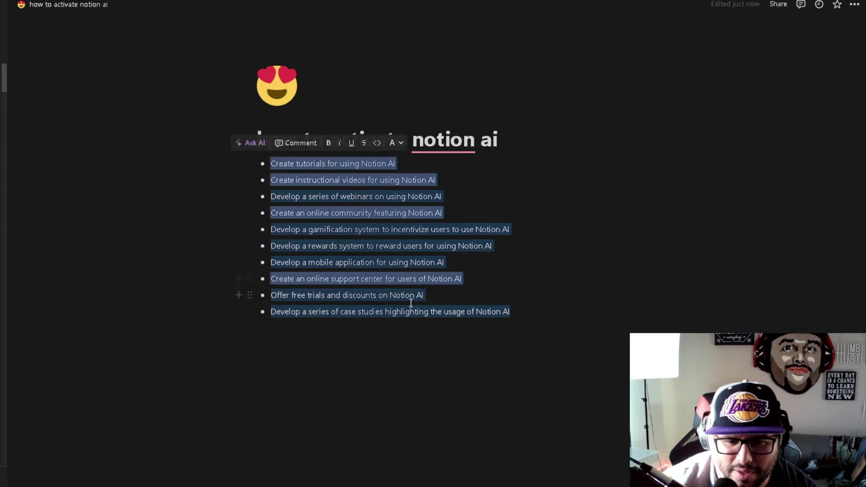
Step: Run AI Improve writing on the selected bullet list
click(251, 144)
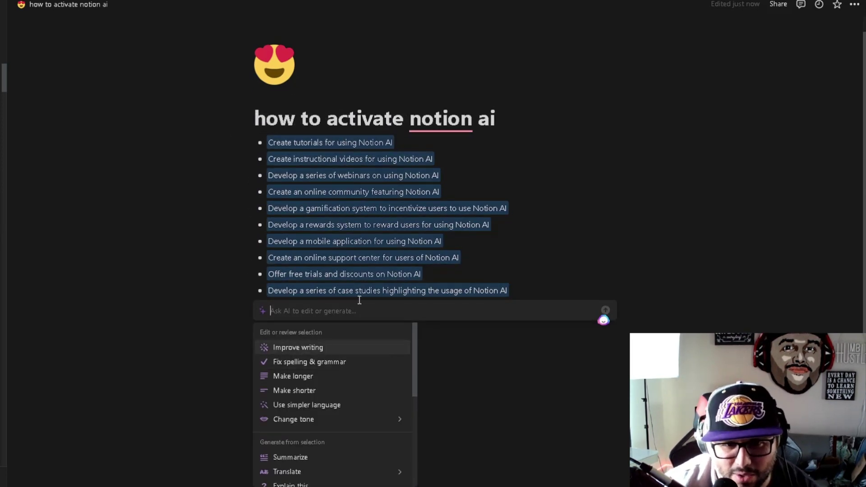
scroll(294, 354, down, 1)
scroll(338, 350, up, 1)
scroll(374, 380, down, 3)
scroll(360, 406, up, 3)
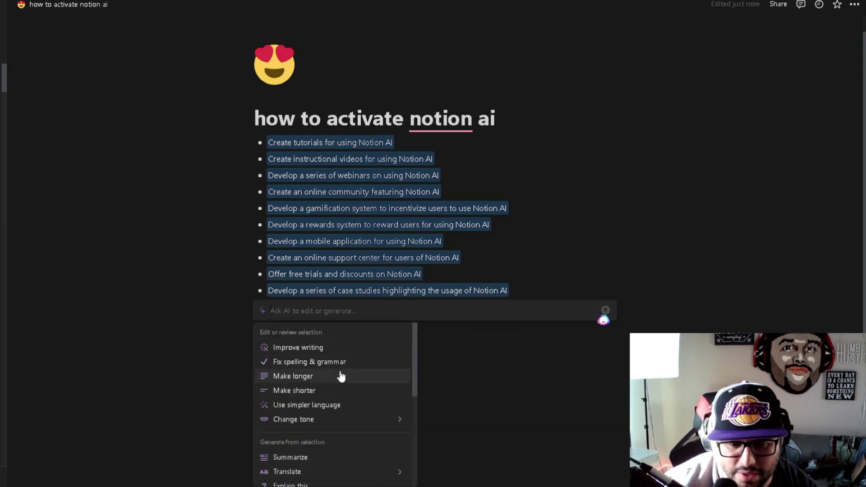
scroll(315, 360, down, 2)
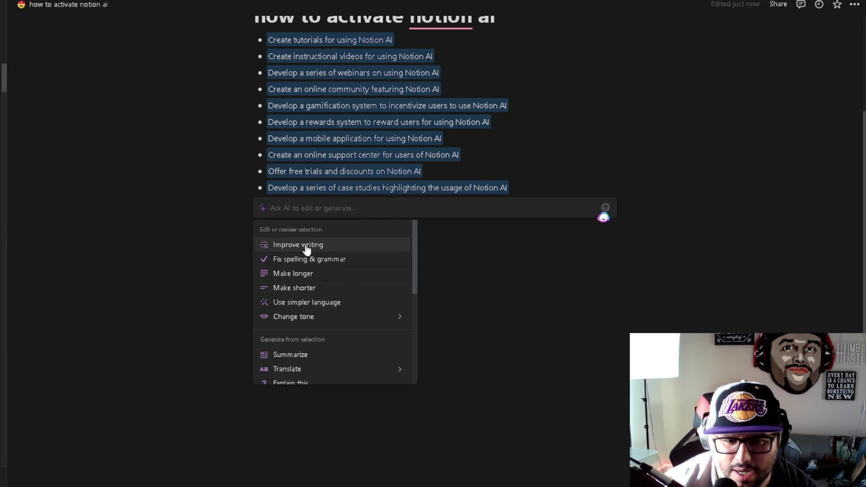
scroll(305, 248, up, 2)
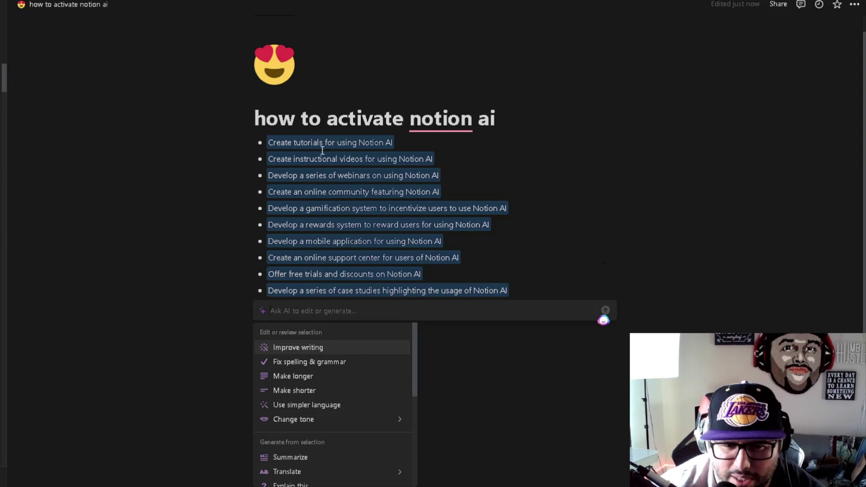
scroll(327, 377, down, 1)
scroll(327, 377, up, 1)
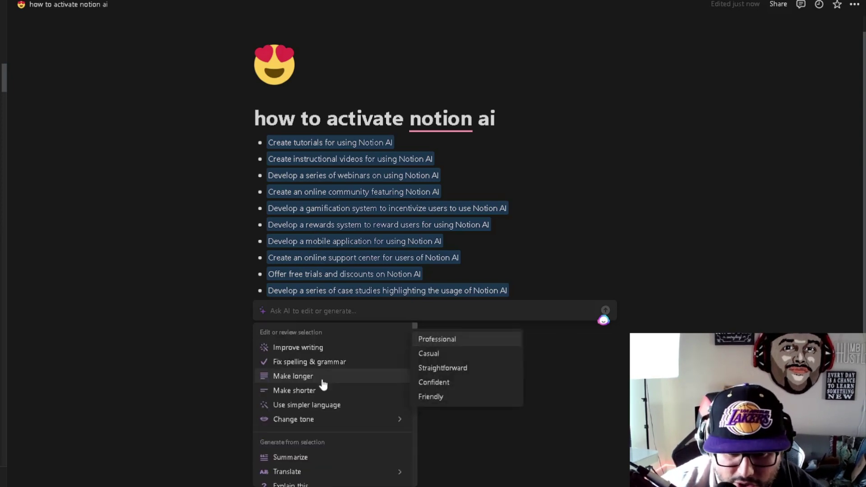
click(294, 356)
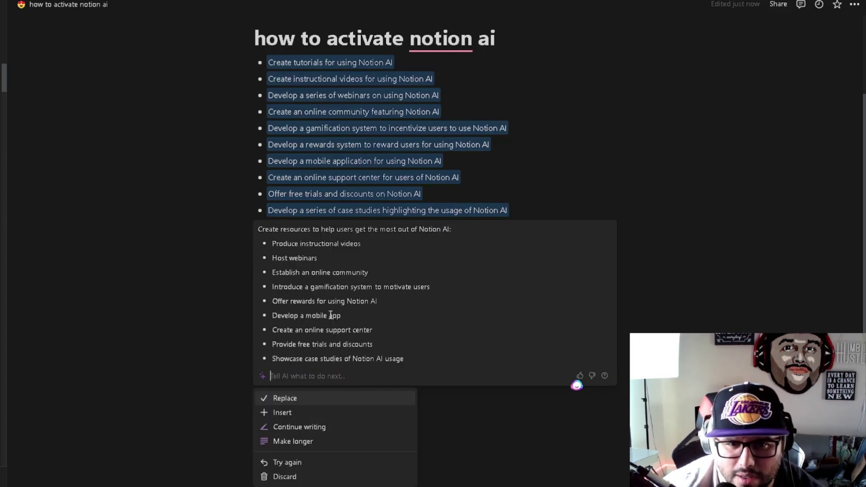
Step: Discard the AI rewrite, keeping the original ten brainstormed bullets
key(Escape)
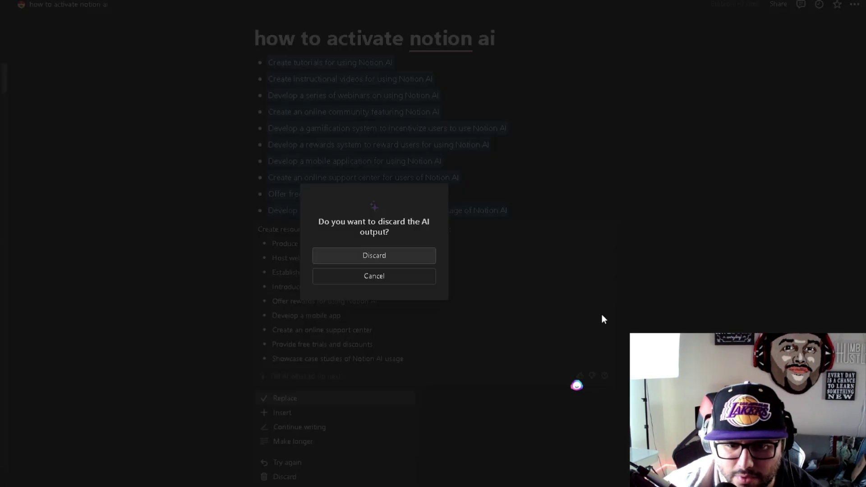
key(Escape)
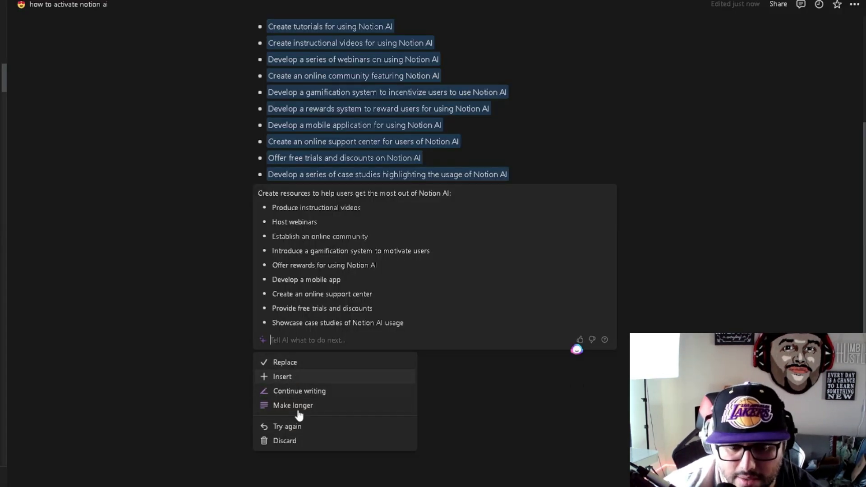
click(296, 442)
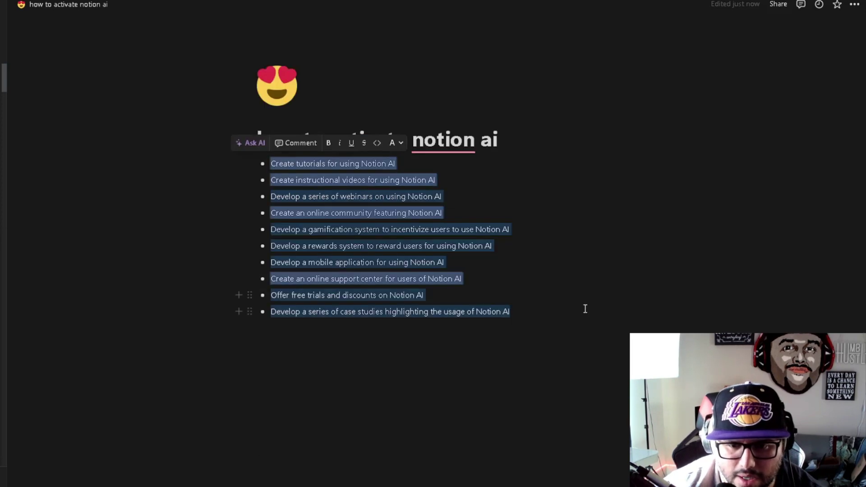
Step: Have AI brainstorm 'how can I use notion for my business' and keep the ten ideas
key(space)
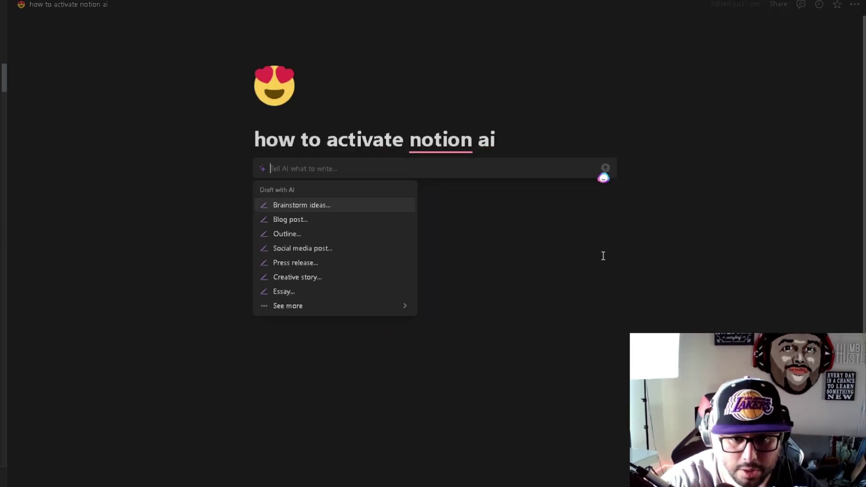
click(322, 205)
text(how can I use notion for my business)
key(Return)
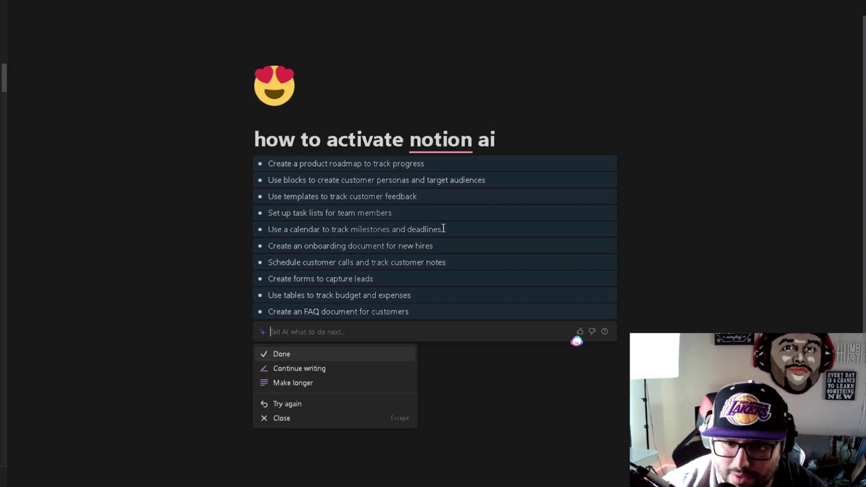
key(Return)
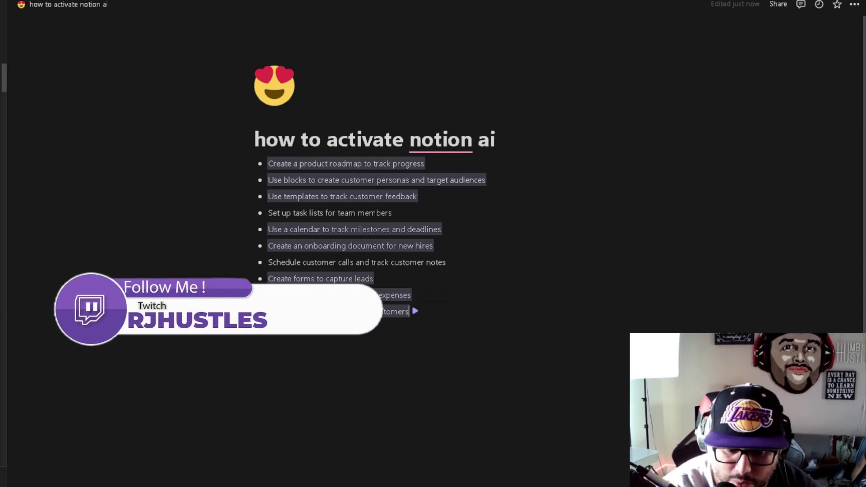
Step: Add an empty bullet after the tenth business idea at the end of the list
scroll(374, 203, down, 1)
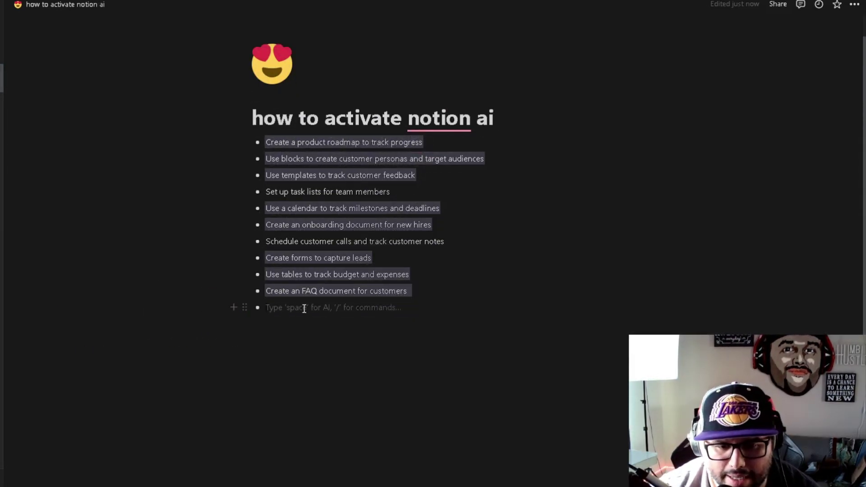
Step: Have AI continue the list with three more ideas, such as integrating Notion AI with other tools
key(space)
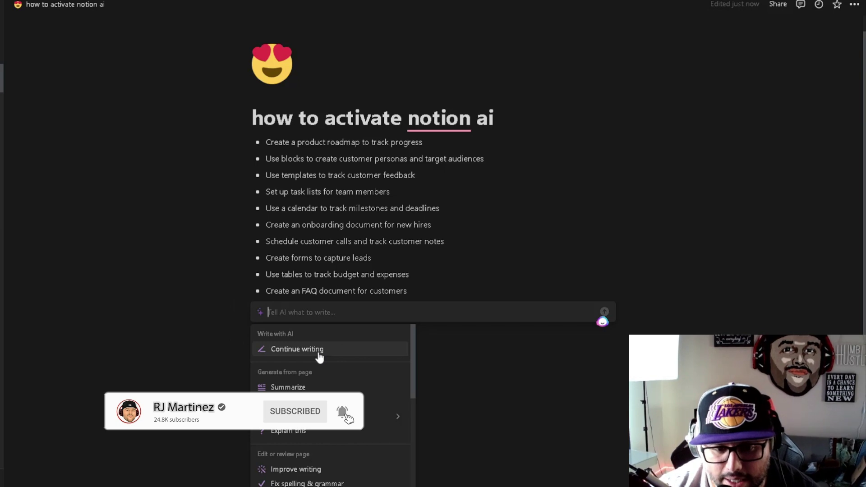
click(321, 355)
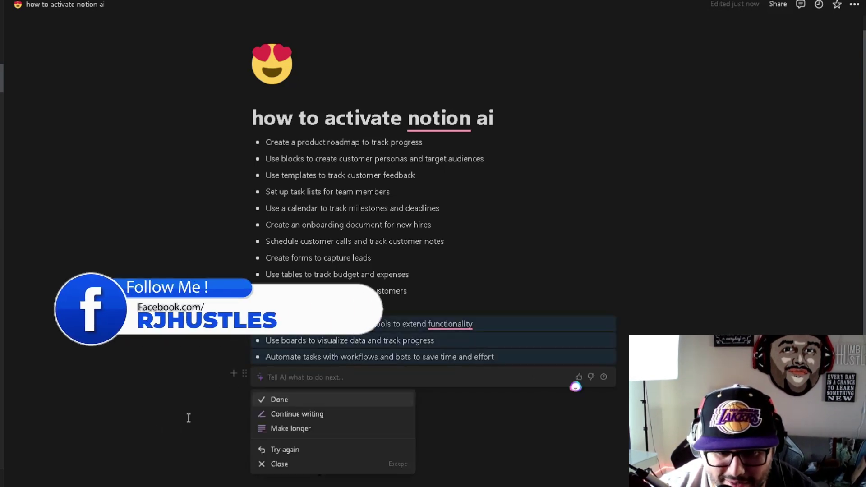
scroll(192, 412, down, 1)
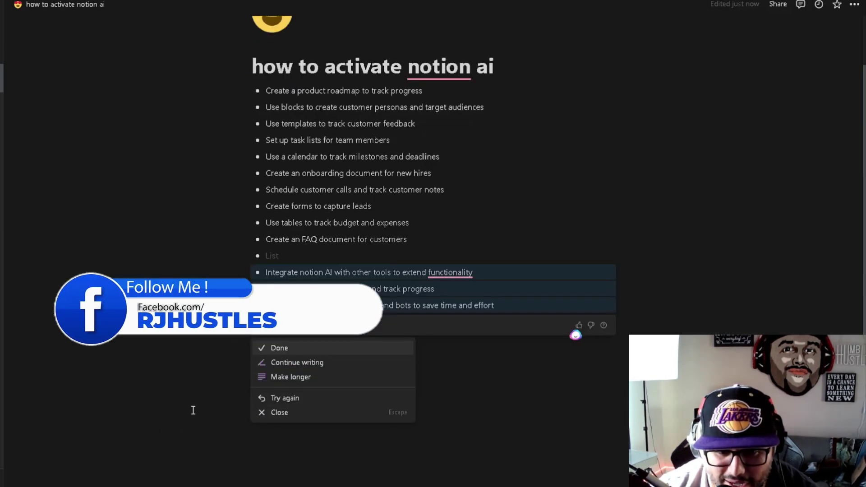
click(284, 350)
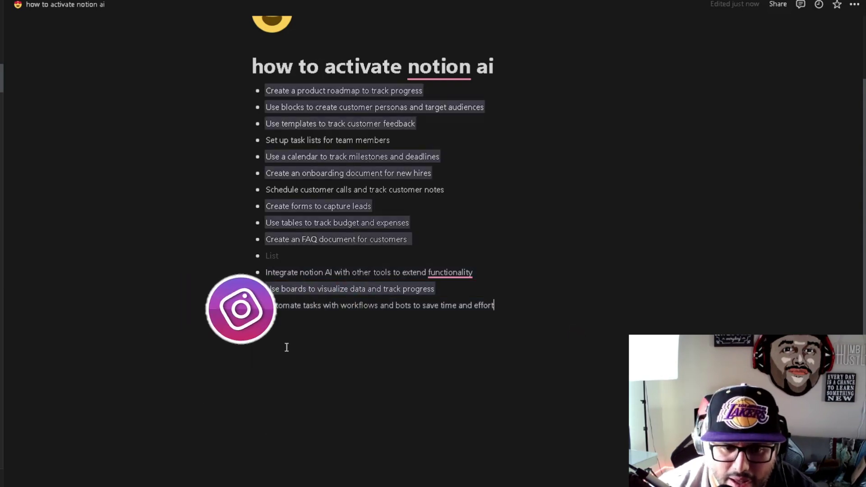
click(310, 324)
key(space)
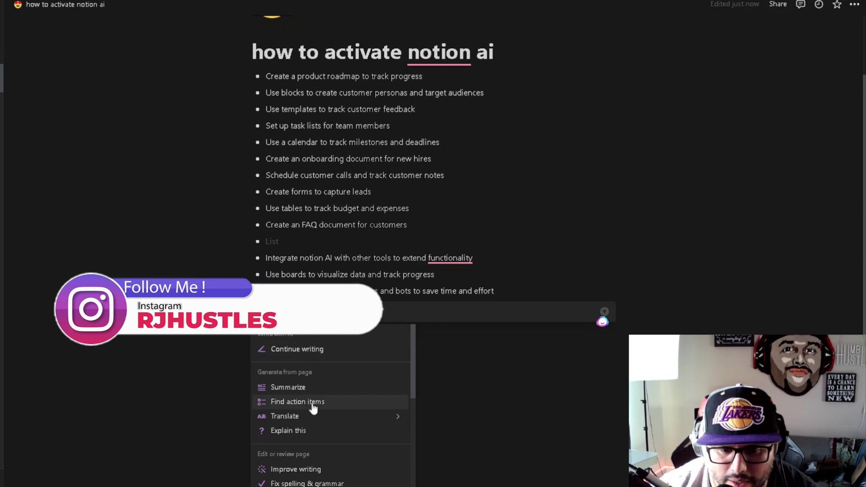
Step: Ask AI to 'write conclusion paragraph for this article', then place the caret at the title's end
scroll(328, 391, up, 2)
click(311, 387)
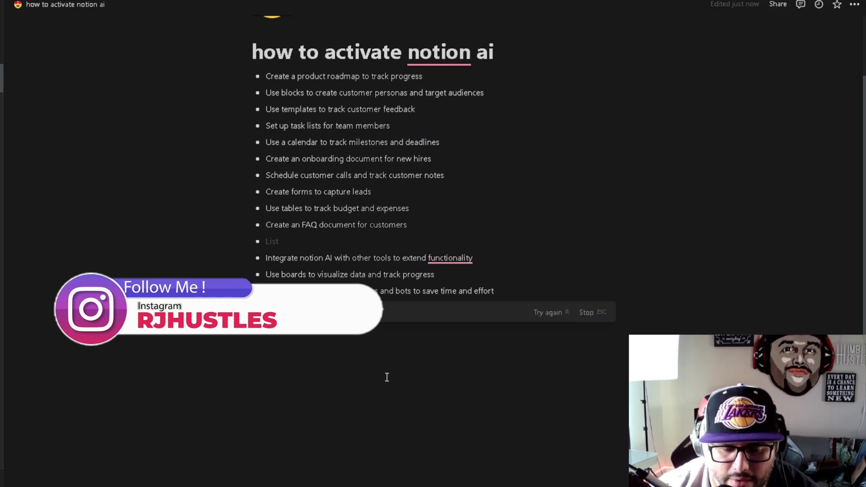
text(write conclusion)
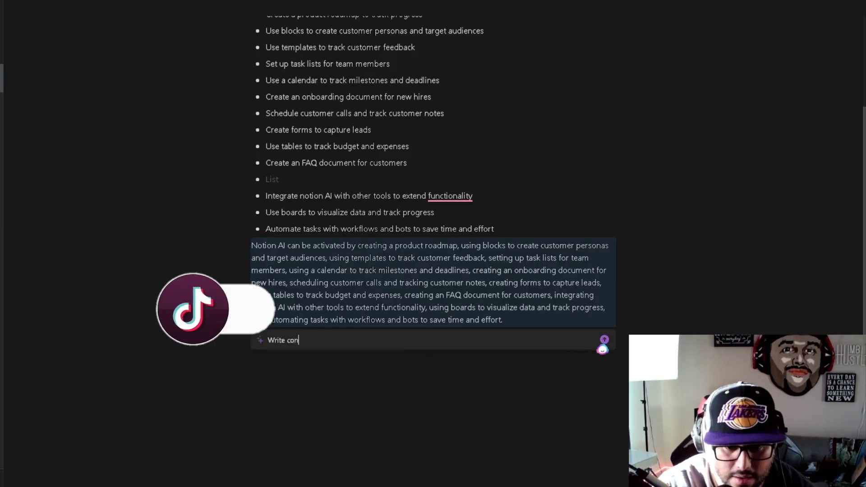
text( paragraph for this a)
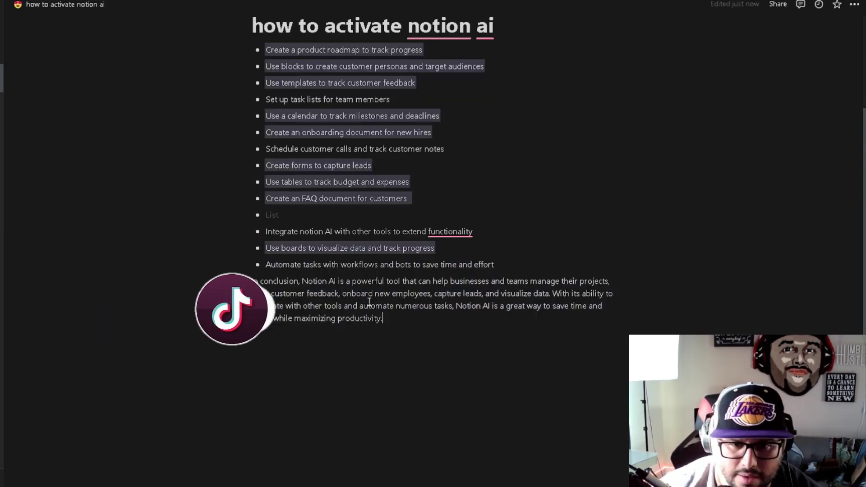
scroll(516, 148, up, 3)
click(516, 148)
Step: Ask Notion AI under the title to 'write intro paragraph for this article'
key(Return)
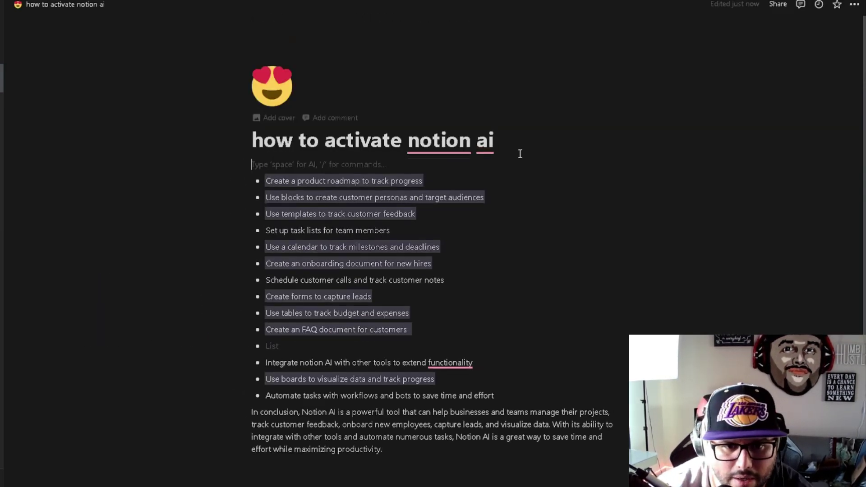
key(space)
text(write intro)
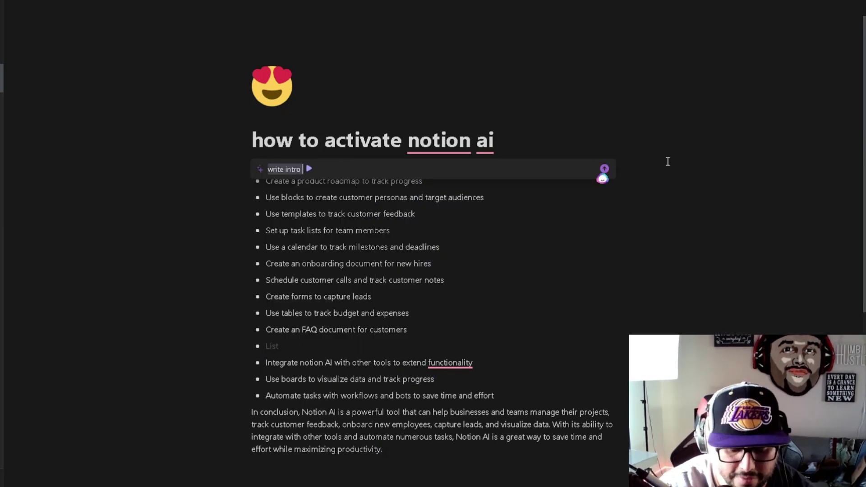
text( paragraph for this article)
key(Return)
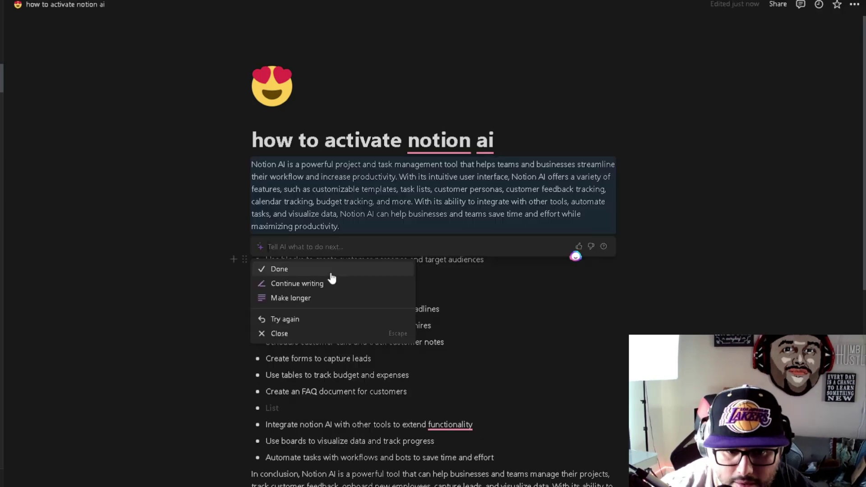
Step: Lengthen and accept the AI intro paragraph, then delete the stray empty bullet
click(305, 299)
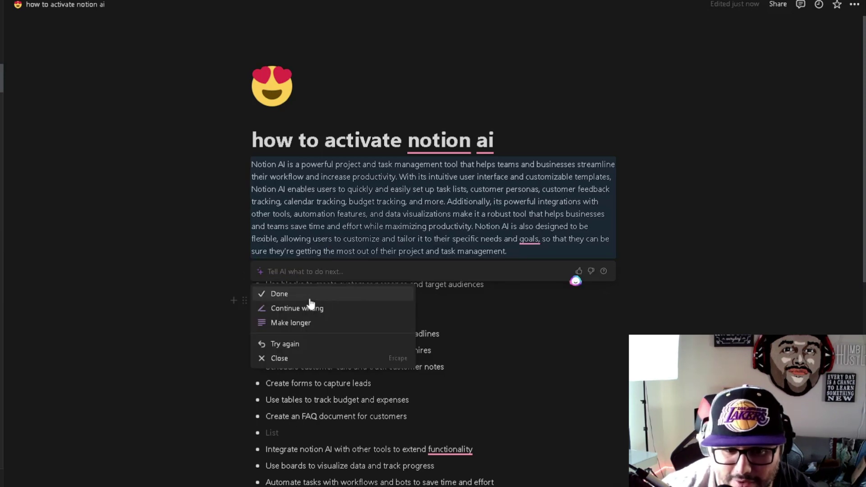
click(310, 296)
scroll(316, 333, down, 2)
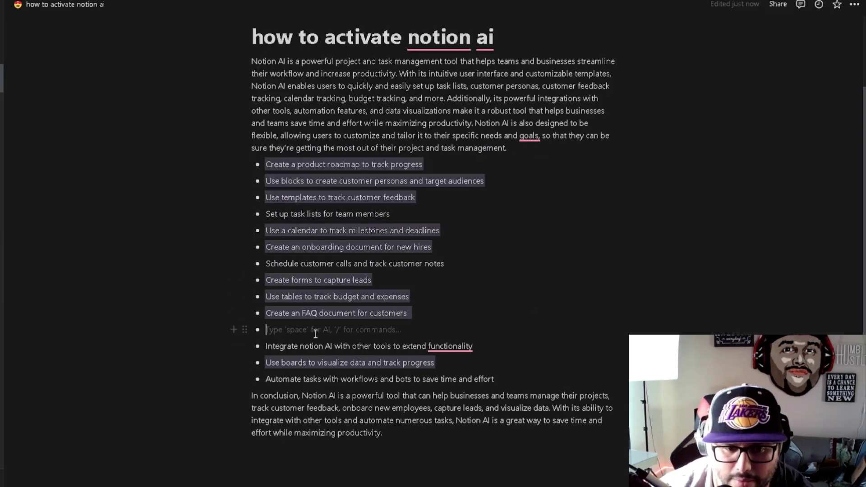
key(BackSpace)
key(BackSpace)
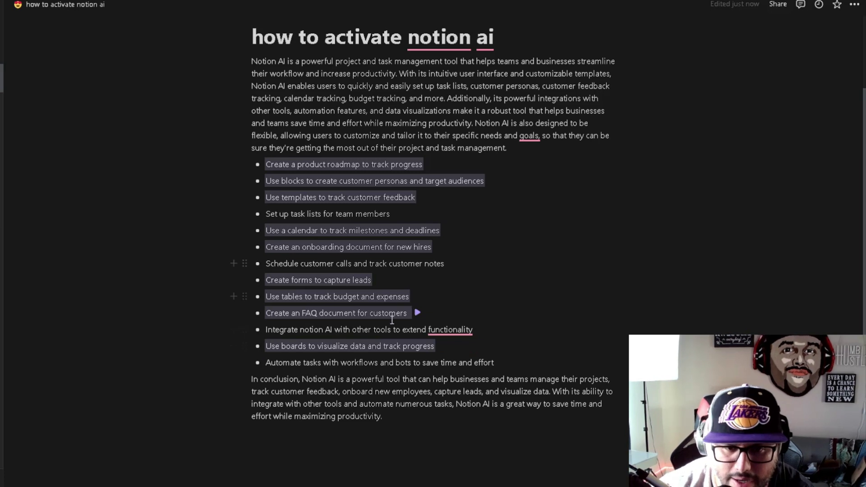